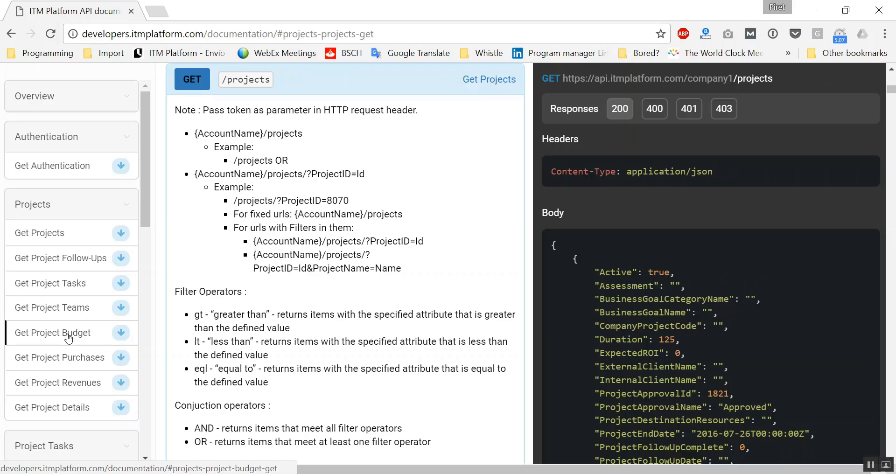
Open the Get Project Budget documentation and examine the project ID and budget parts of the request URL
click(69, 336)
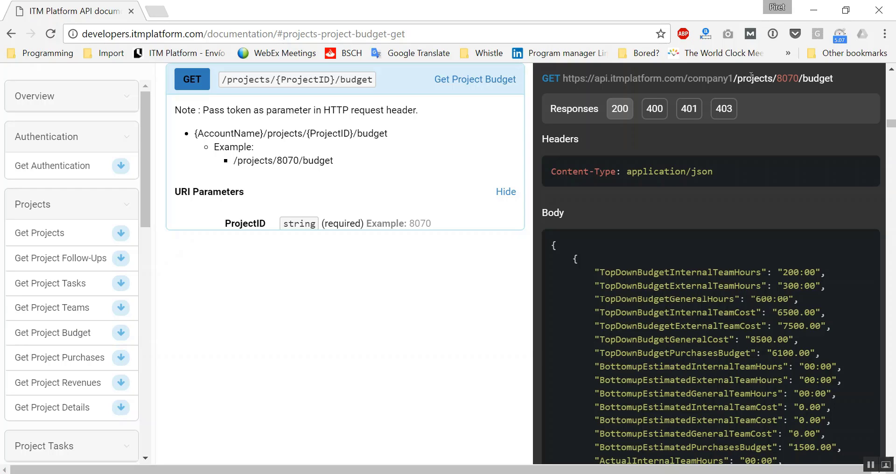
double_click(792, 79)
click(816, 79)
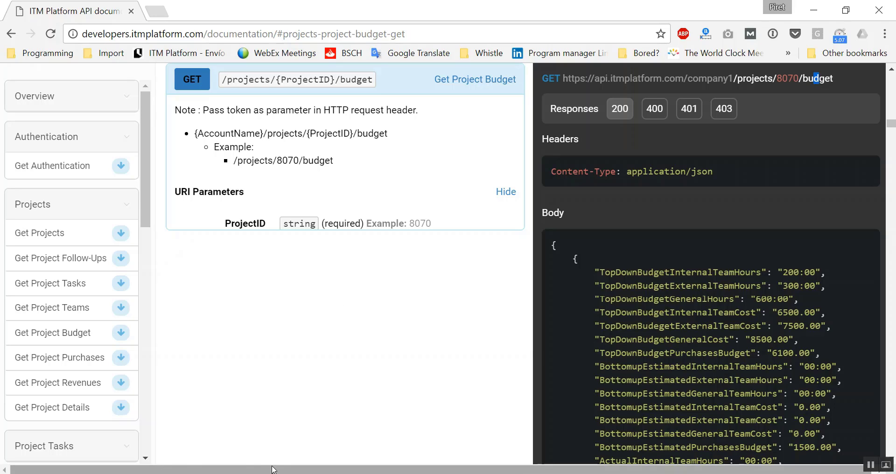
Switch to the Excel Query Editor and review Query1's code, including the myToken and Source lines, in the Advanced Editor
click(434, 473)
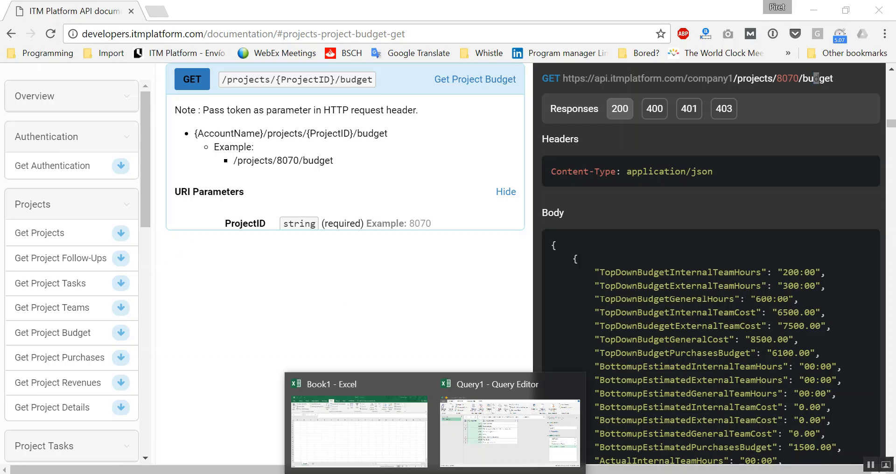
click(457, 449)
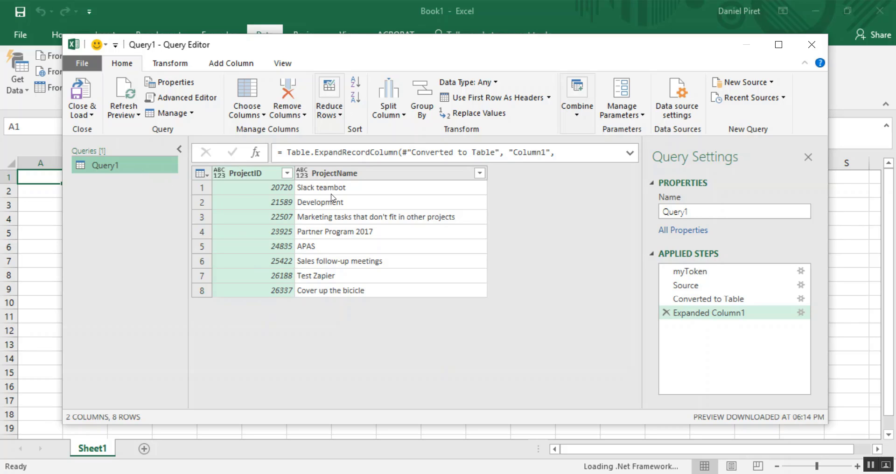
click(181, 97)
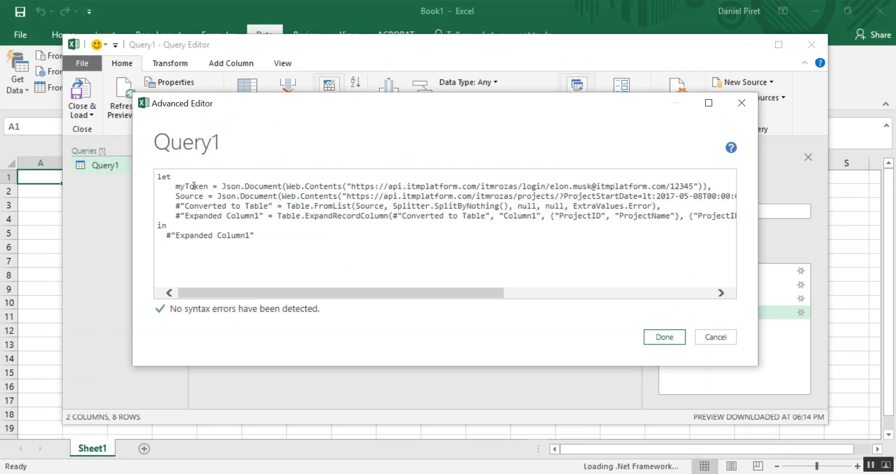
double_click(194, 186)
scroll(518, 243, right, 5)
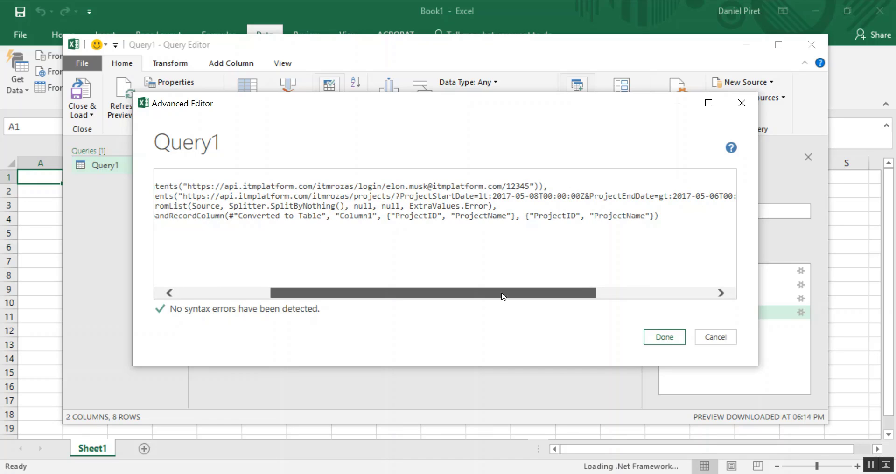
drag(504, 297, 363, 300)
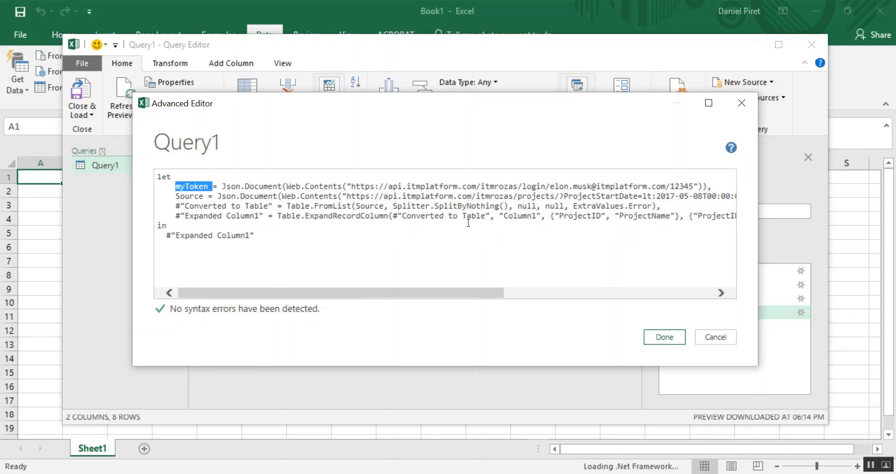
click(735, 108)
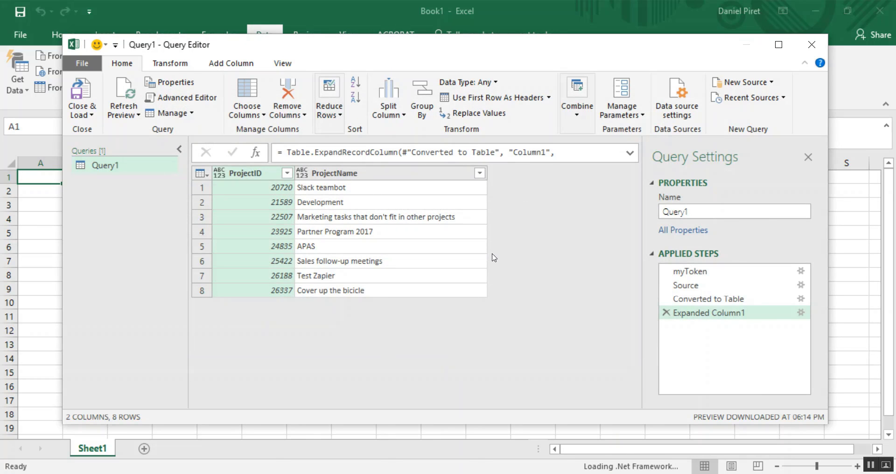
Create a new blank query alongside Query1
right_click(99, 189)
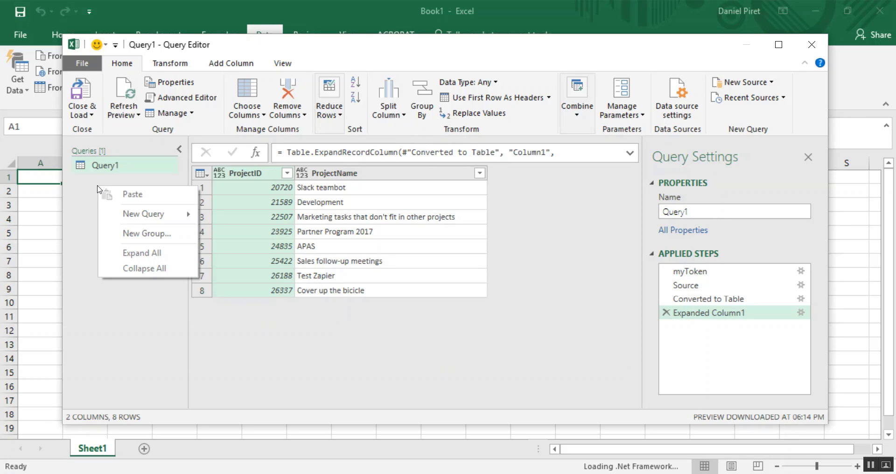
mouse_move(122, 216)
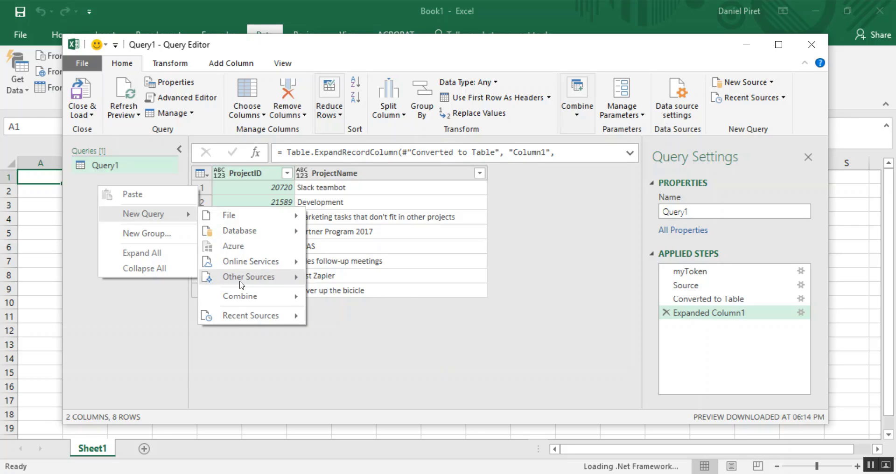
mouse_move(252, 276)
click(340, 342)
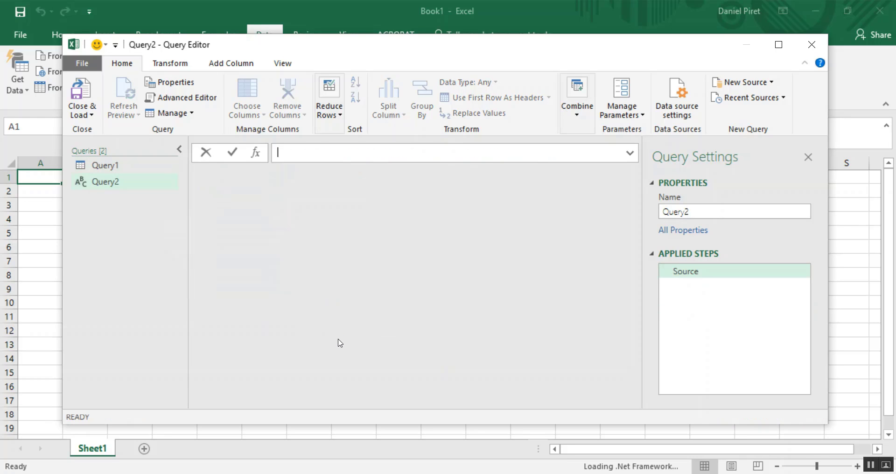
Replace all of Query2's code with the selected (p_id) => budget function from Notepad++, including its login e-mail and account password
click(212, 99)
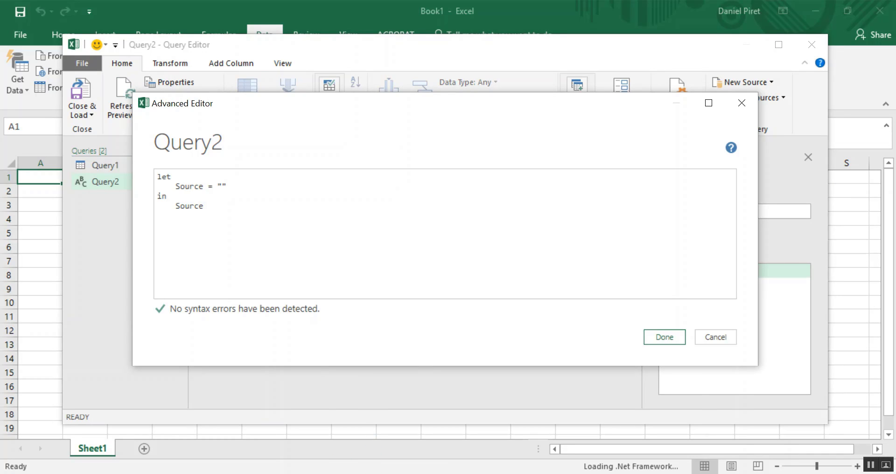
key(alt+Tab)
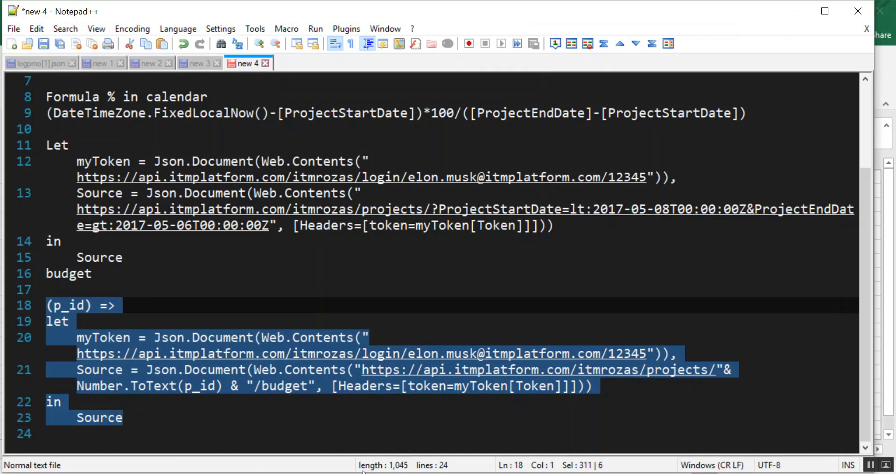
right_click(154, 351)
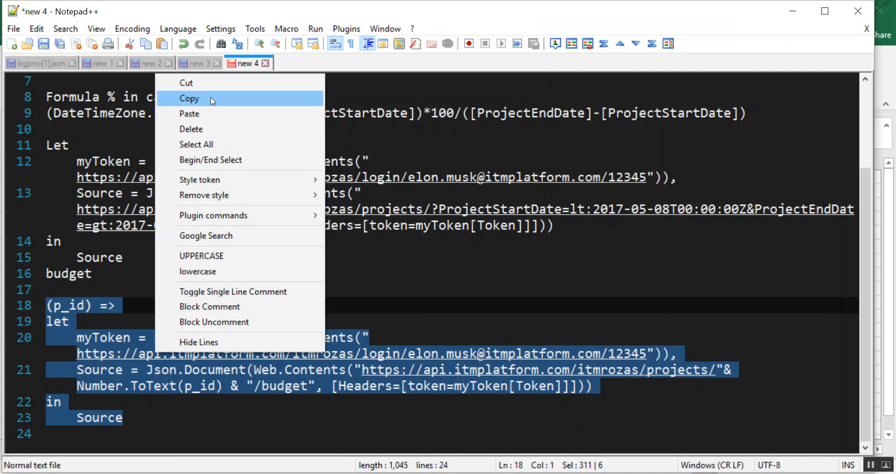
click(191, 98)
key(alt+Tab)
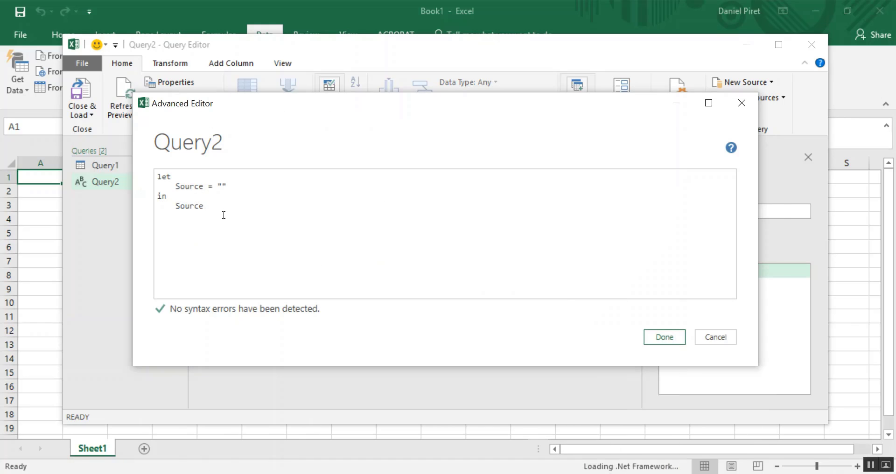
key(ctrl+a)
key(ctrl+v)
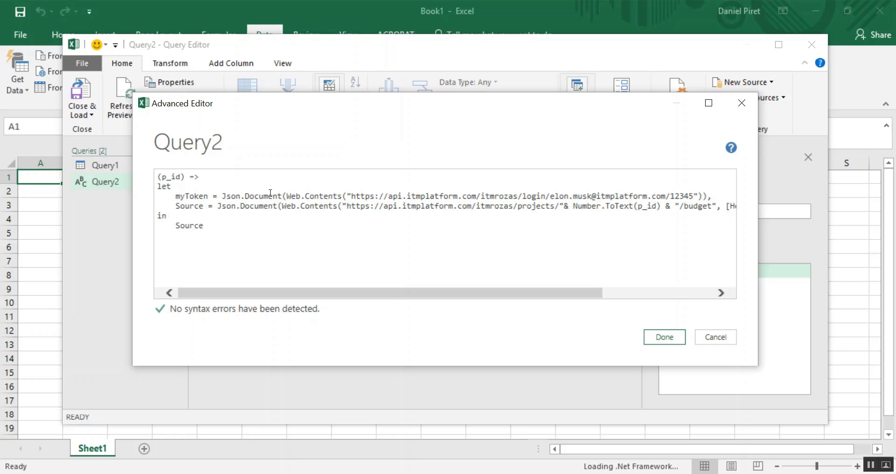
Review the Source line, the Number.ToText(p_id) conversion and the (p_id) => declaration in Query2's code, and apply the code
double_click(185, 205)
drag(586, 295, 667, 295)
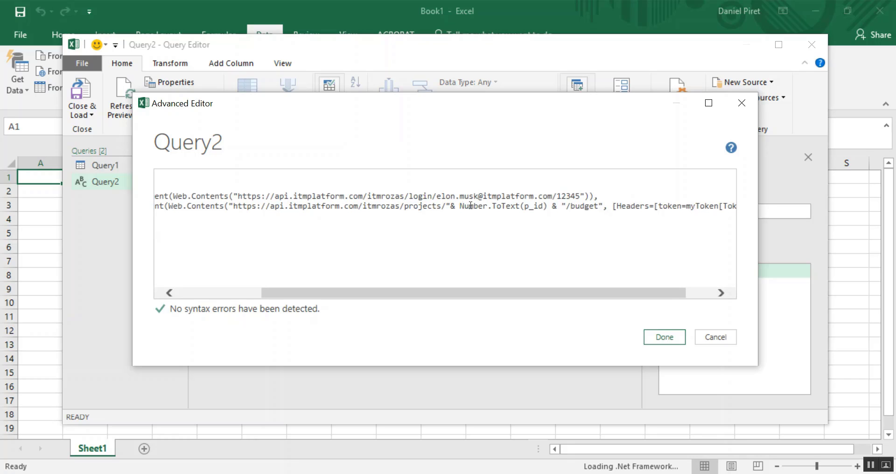
drag(524, 206, 543, 205)
drag(618, 293, 618, 294)
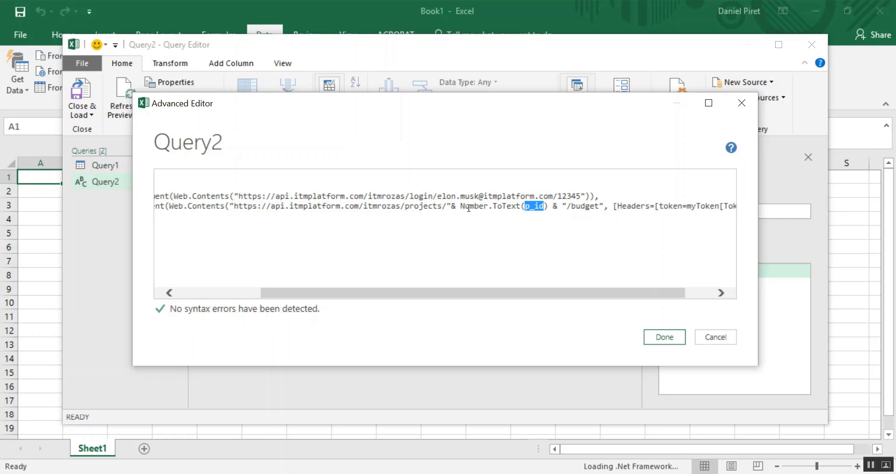
drag(460, 206, 548, 204)
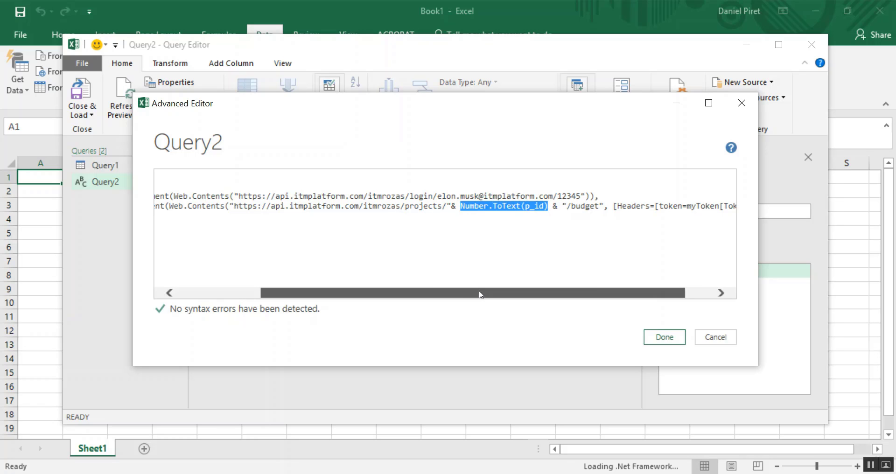
drag(481, 294, 398, 295)
drag(220, 177, 142, 178)
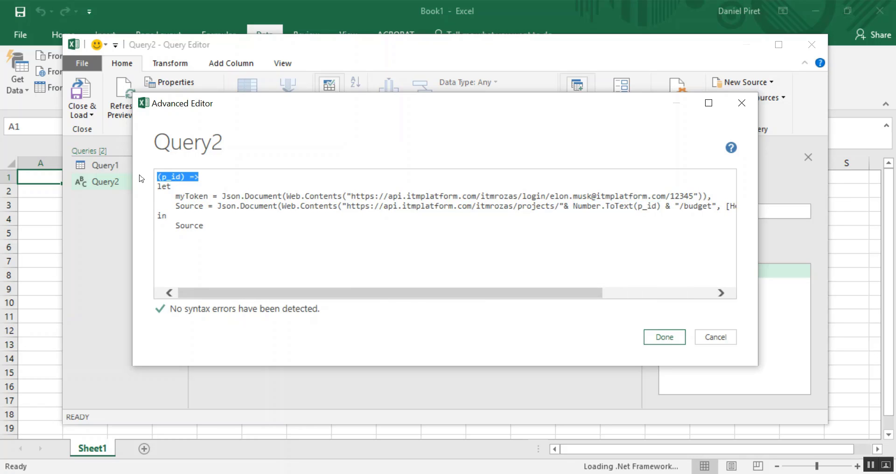
click(217, 177)
click(663, 337)
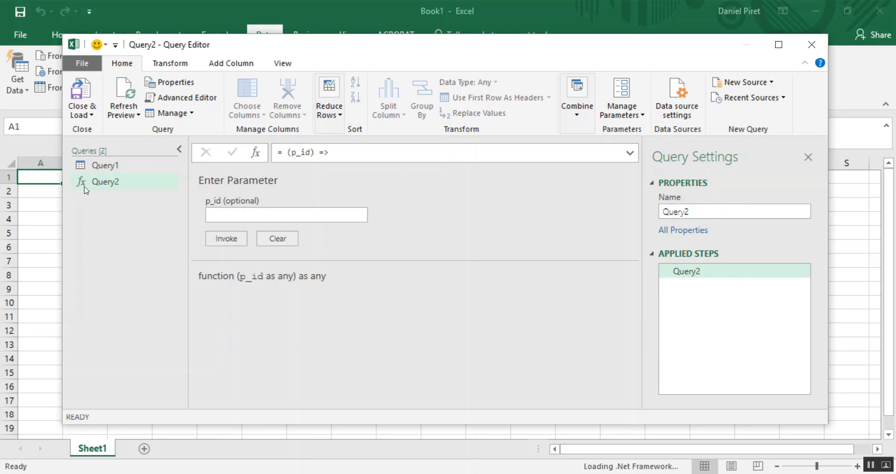
Add a column named budget to Query1 by invoking the custom function Query2 with ProjectID as p_id
click(213, 218)
click(115, 167)
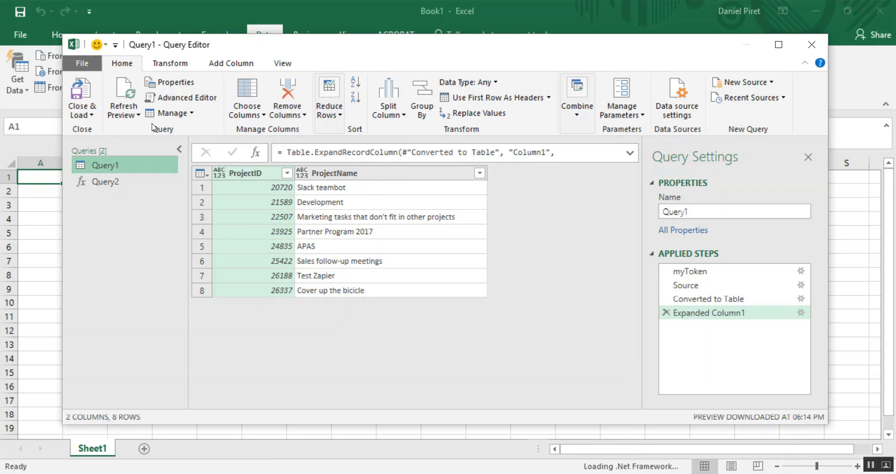
click(219, 65)
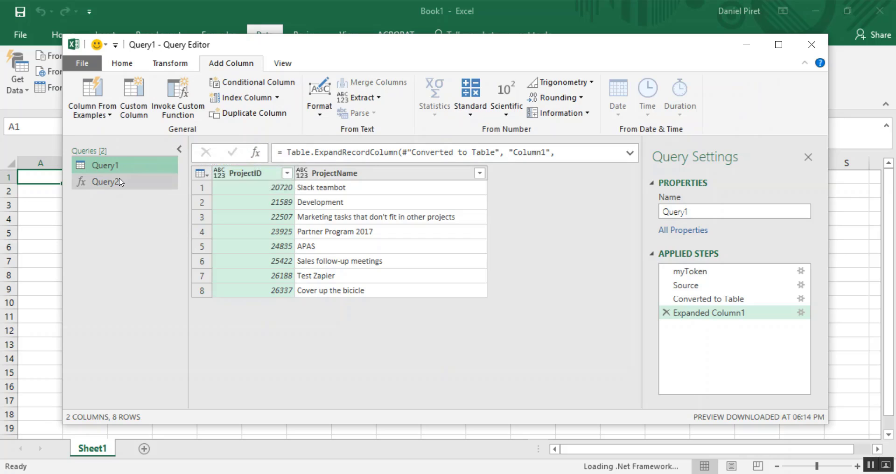
click(190, 95)
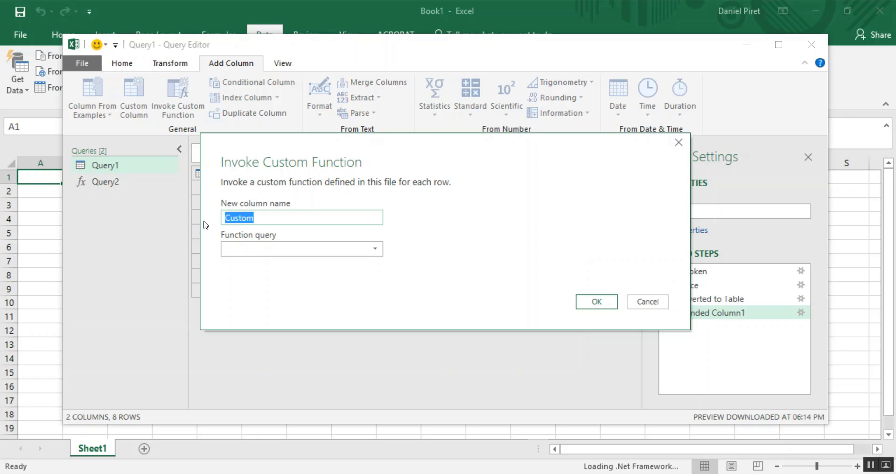
text(budget)
click(288, 251)
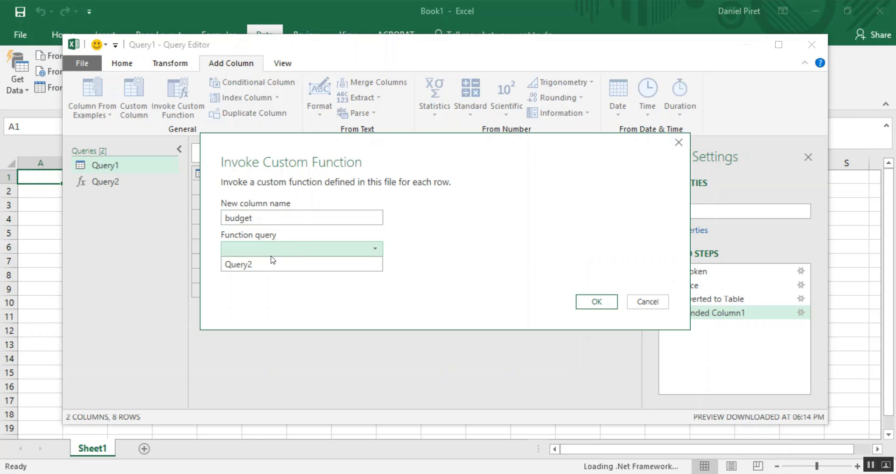
click(271, 264)
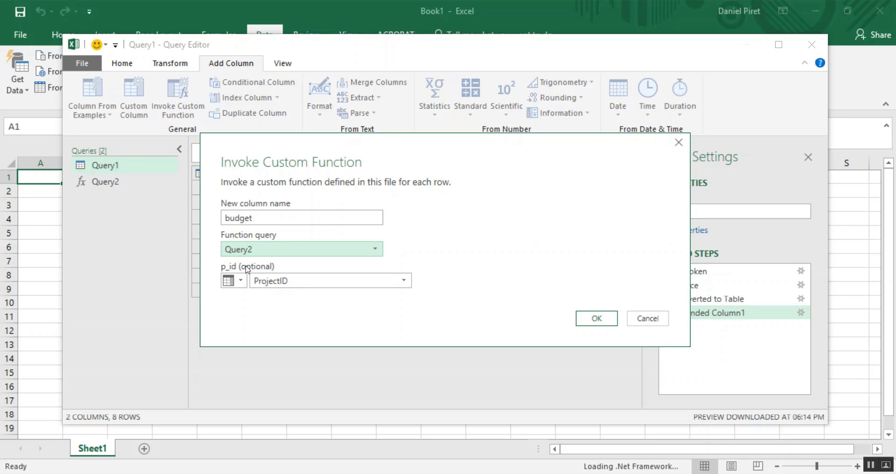
click(279, 283)
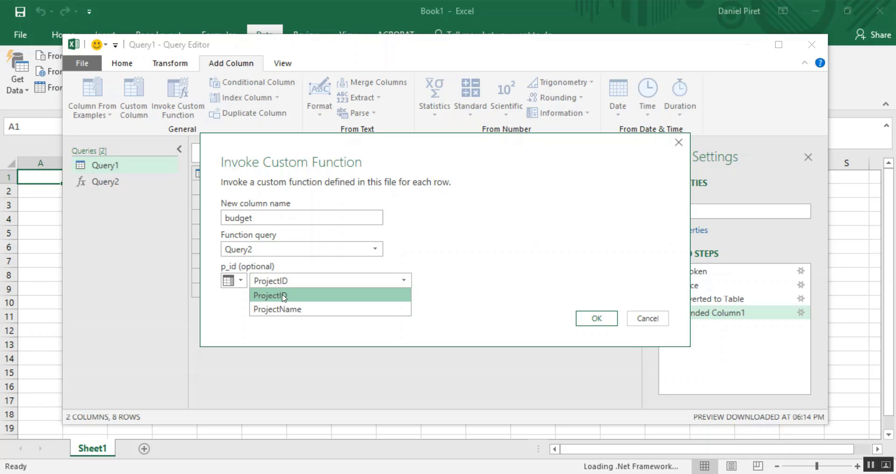
click(283, 296)
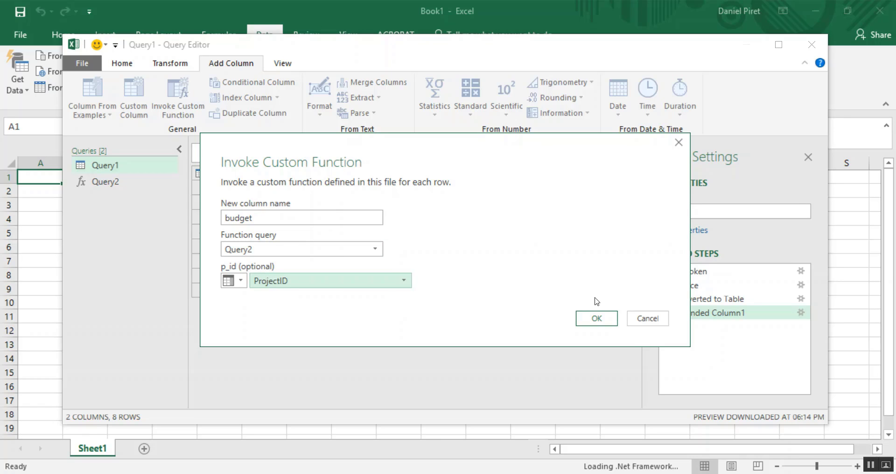
click(595, 317)
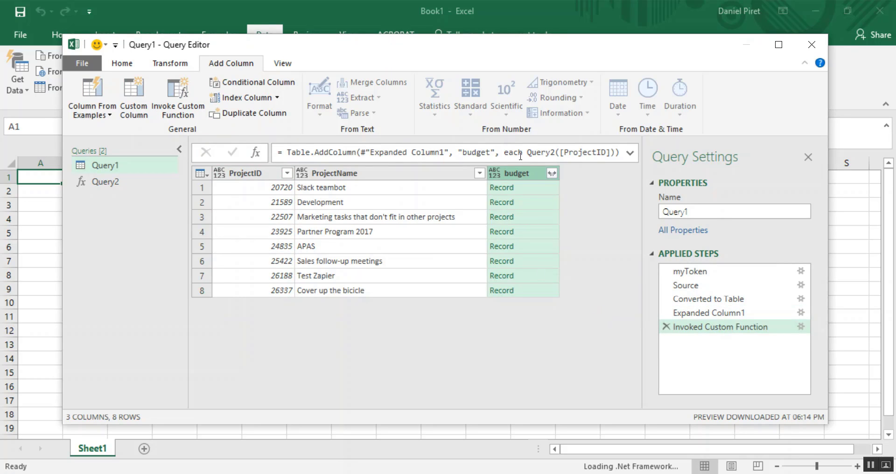
Start expanding the budget column with only ActualExternalTeamCost, ActualInternalTeamCost and ActualPurchasesBudget selected
click(551, 173)
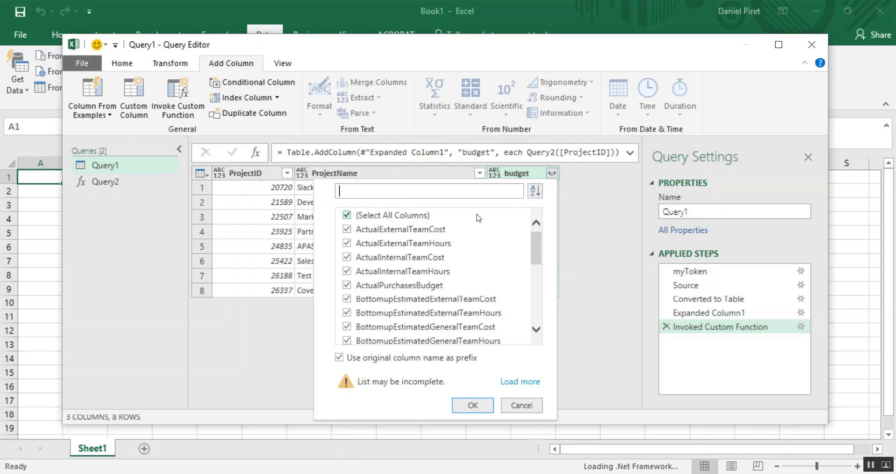
click(347, 216)
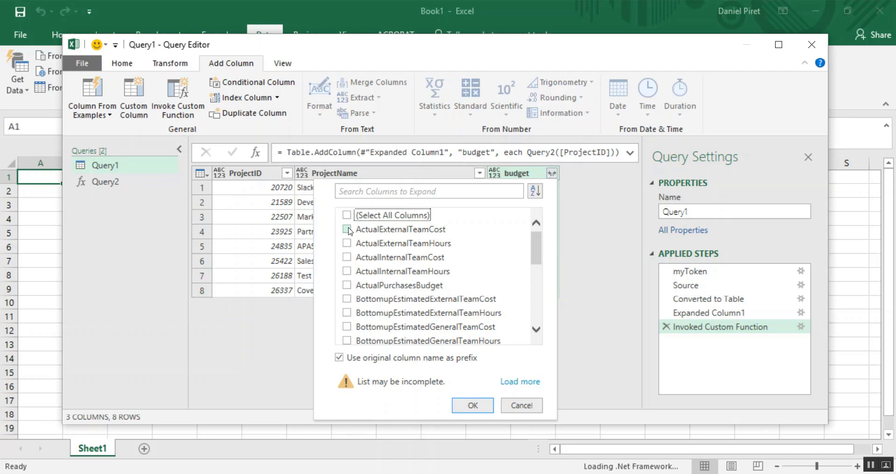
click(347, 230)
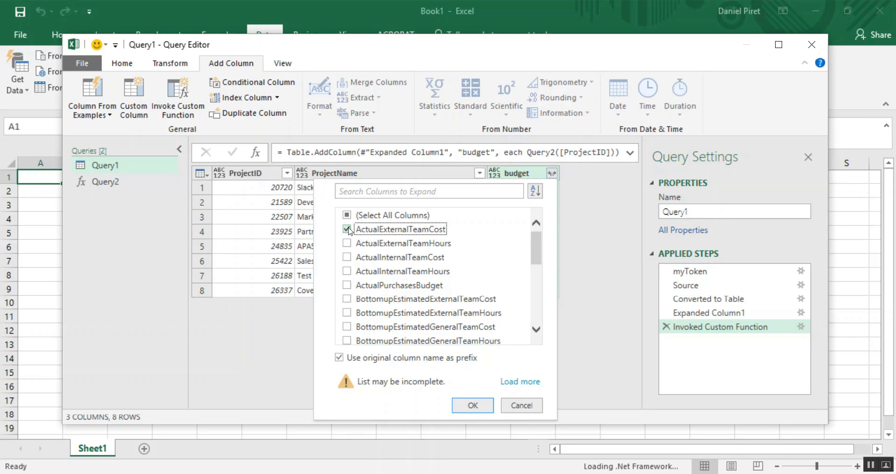
click(347, 258)
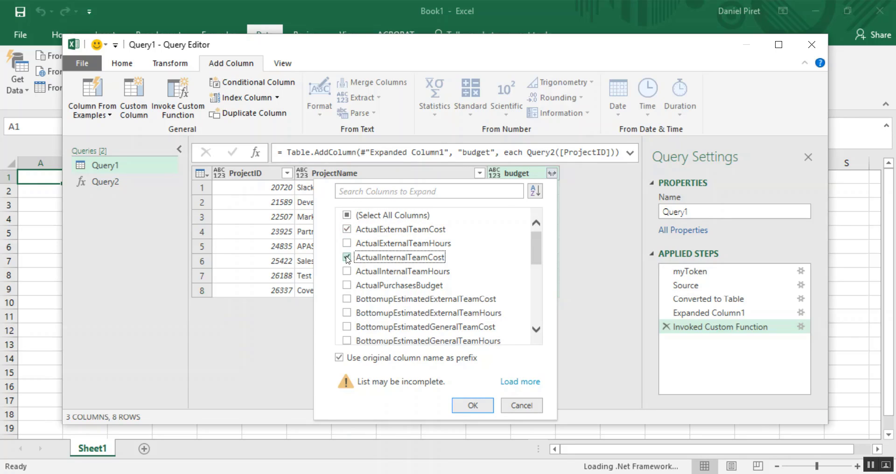
click(347, 285)
Add TopDownBudgetExternalTeamCost, TopDownBudgetGeneralCost, TopDownBudgetInternalTeamCost and TopDownBudgetPurchasesBudget to the selection, and expand the budget column without the original column name as prefix
scroll(347, 287, down, 3)
scroll(347, 287, down, 4)
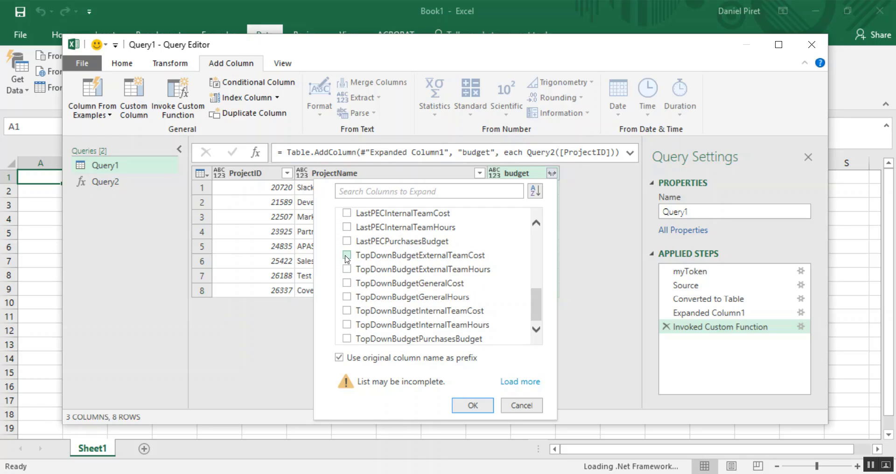
click(347, 256)
click(347, 283)
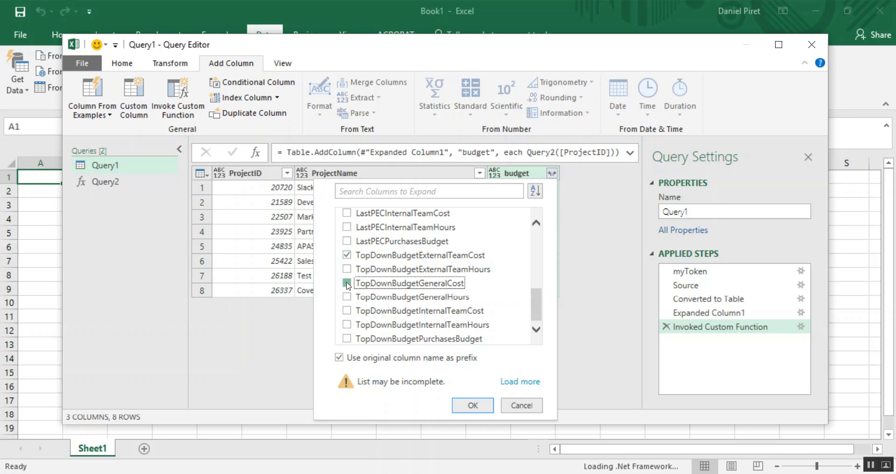
click(347, 311)
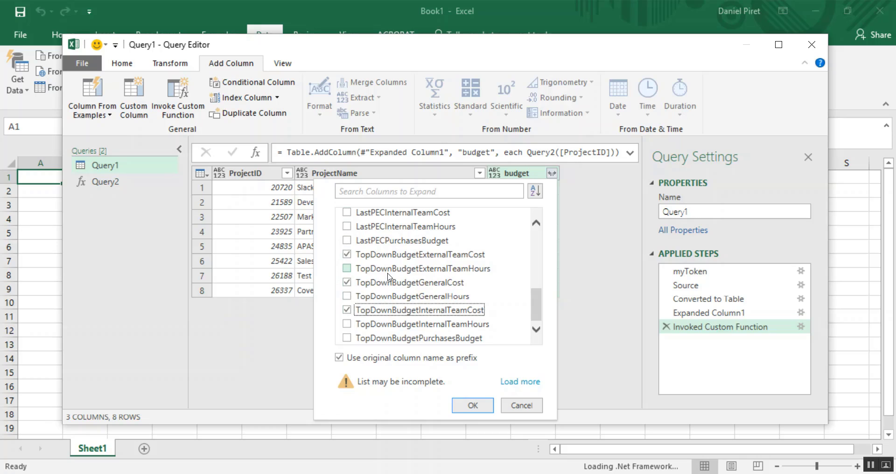
click(346, 338)
click(339, 357)
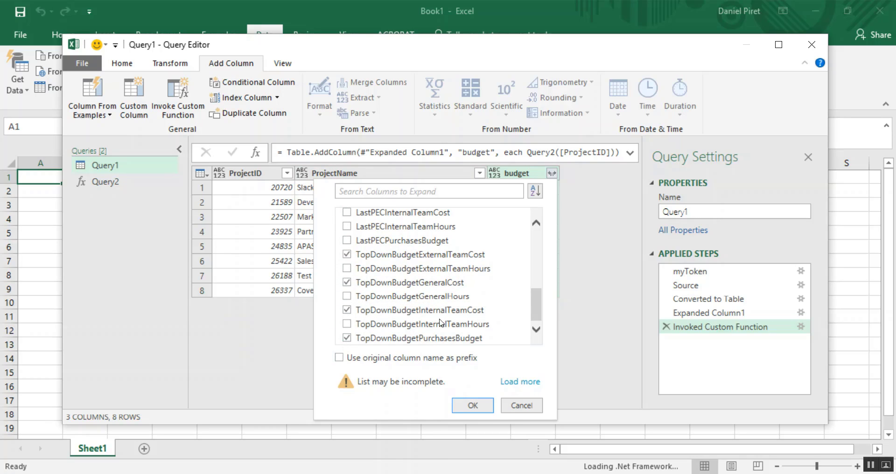
click(472, 405)
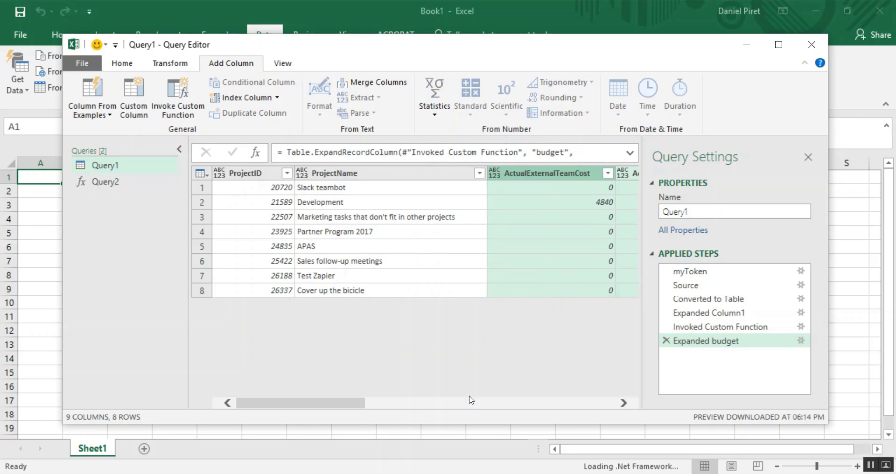
Review the expanded cost and budget columns and set their data type to Whole Number
drag(356, 408, 621, 409)
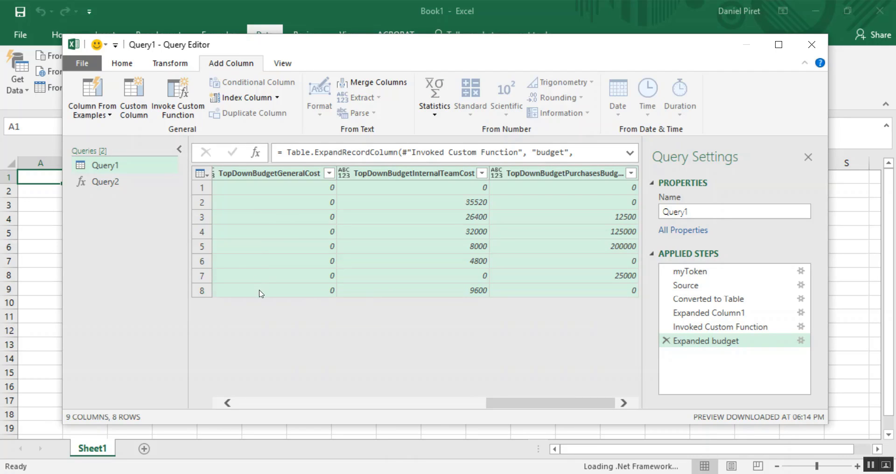
drag(524, 405, 451, 407)
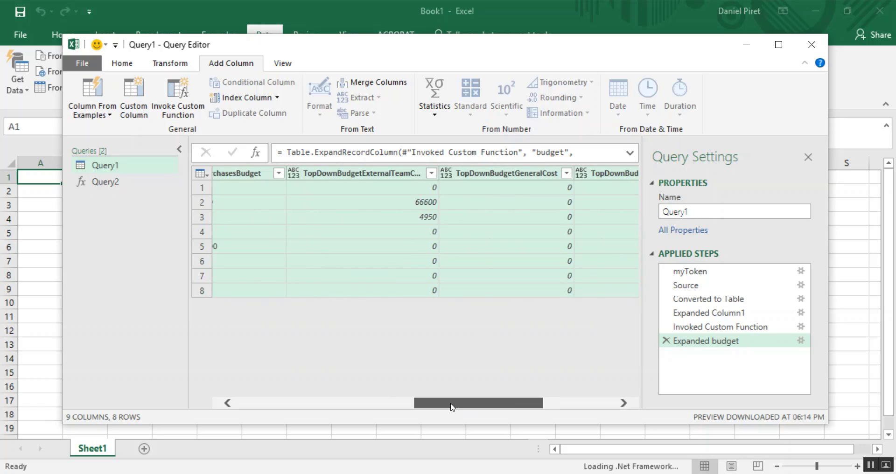
drag(452, 407, 451, 407)
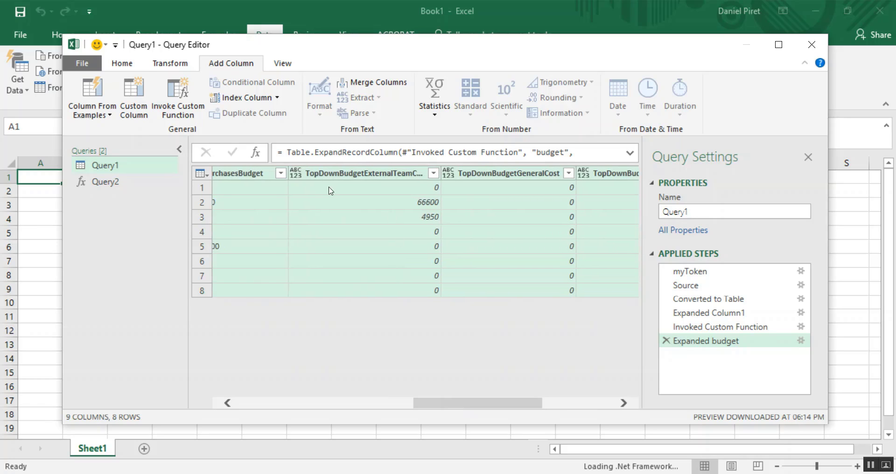
click(127, 66)
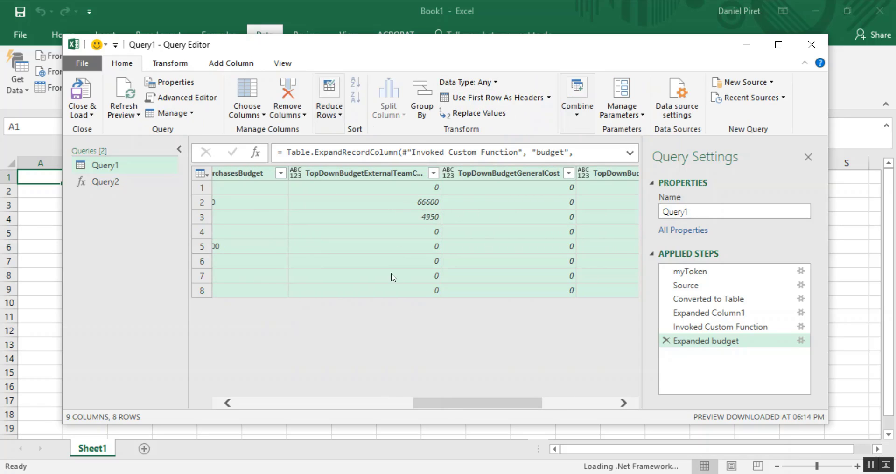
click(496, 83)
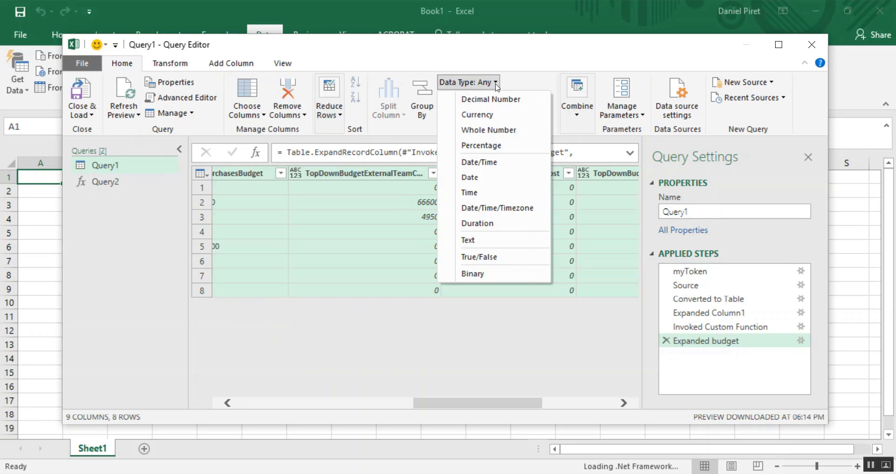
click(499, 132)
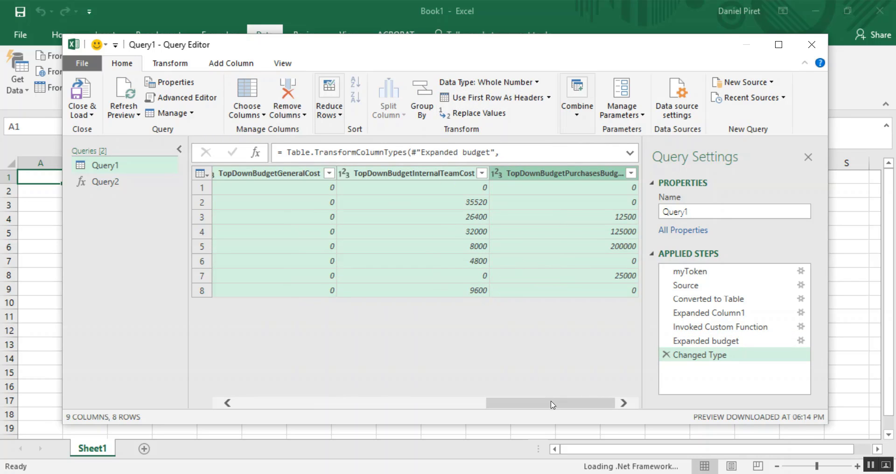
Add a custom column Budget with the formula =[TopDownBudgetExternalTeamCost]+[TopDownBudgetGeneralCost]+[TopDownBudgetInternalTeamCost]+[TopDownBudgetPurchasesBudget]
click(229, 65)
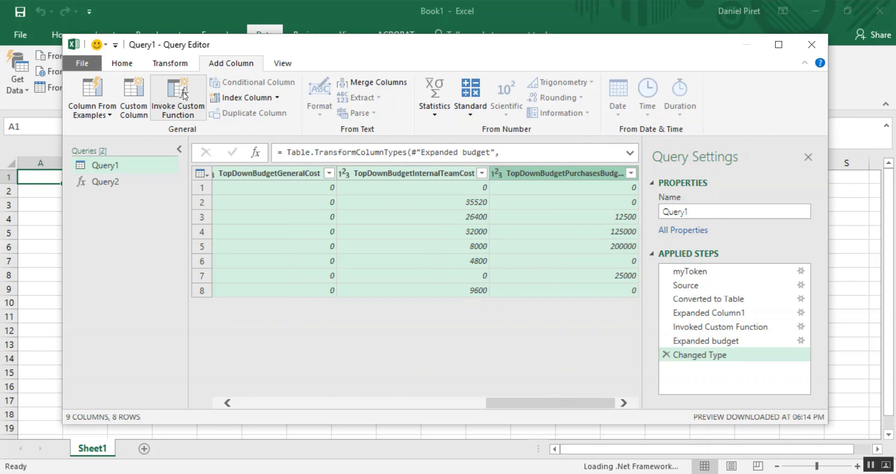
click(132, 101)
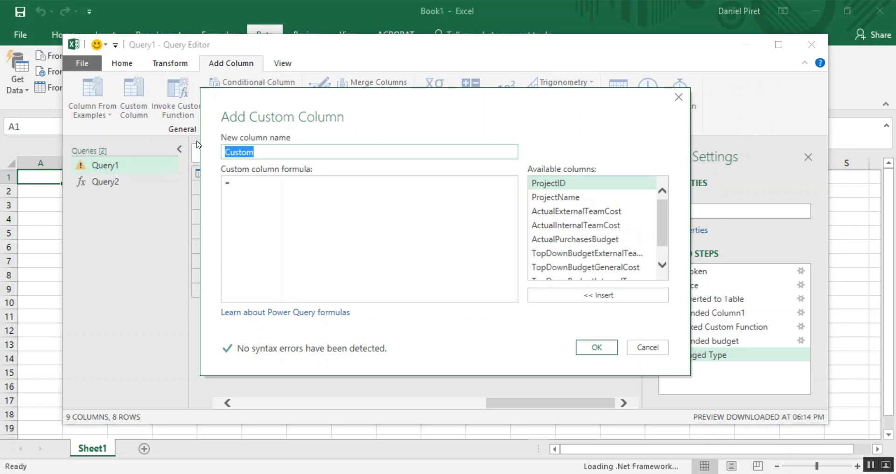
text(Budget)
drag(661, 216, 669, 226)
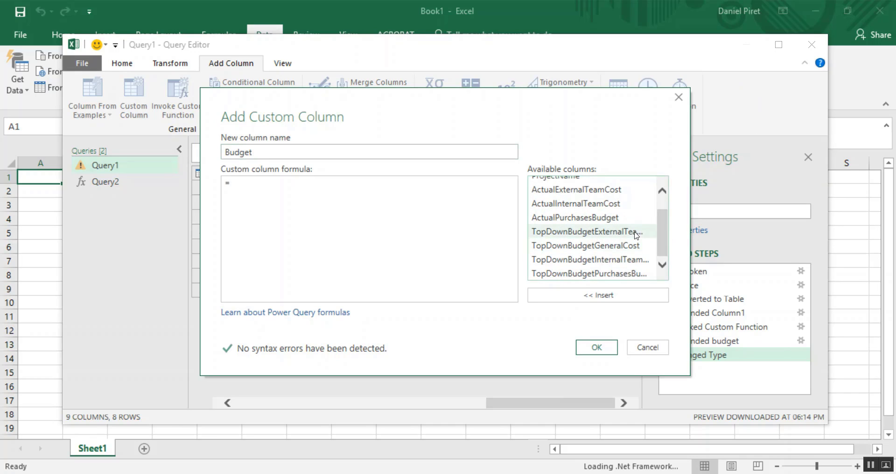
double_click(634, 233)
text(+)
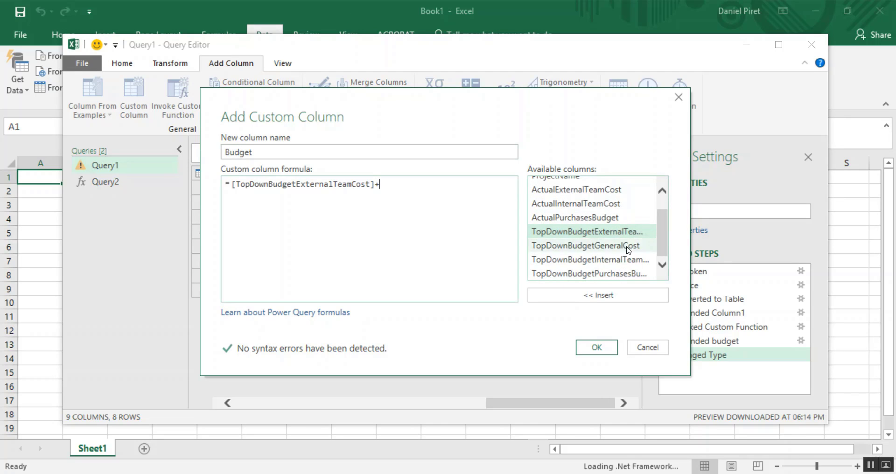
double_click(630, 245)
text(+)
double_click(622, 260)
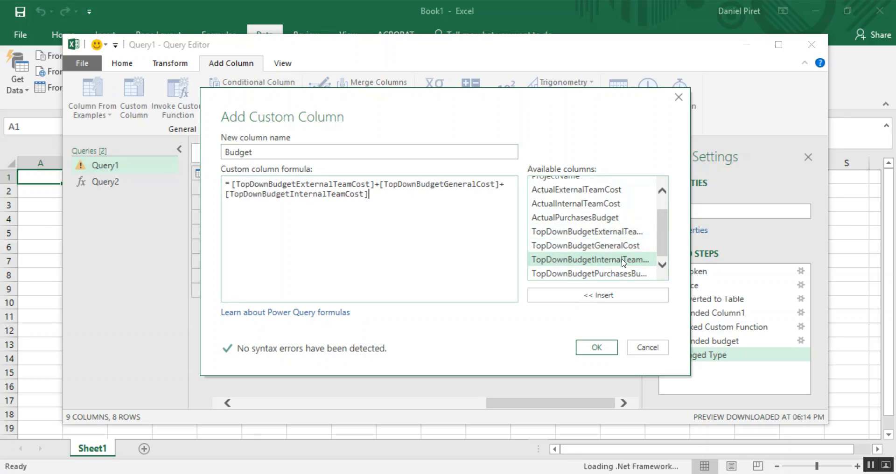
text(+)
double_click(621, 274)
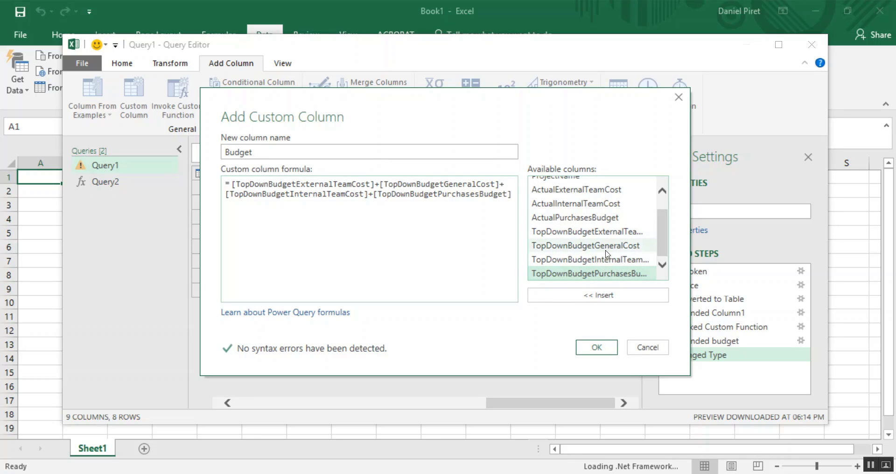
click(596, 348)
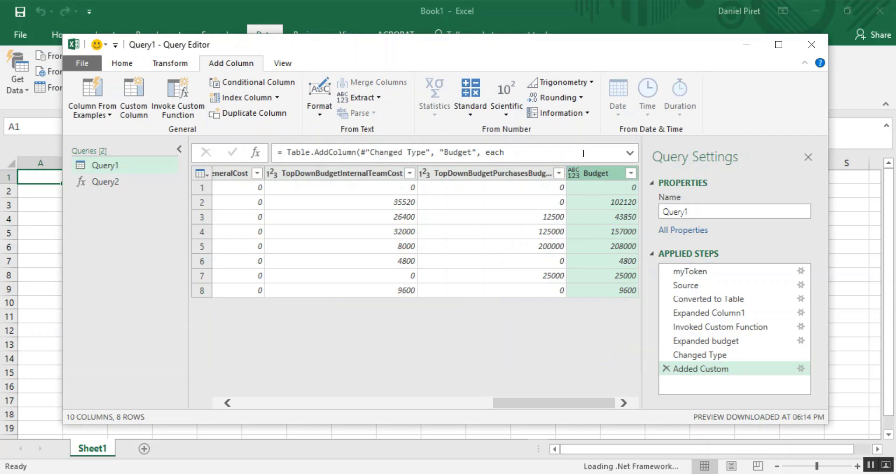
Add a custom column named Actual with the formula =[ActualExternalTeamCost]+[ActualInternalTeamCost]+[ActualPurchasesBudget]
click(143, 104)
drag(273, 152, 156, 151)
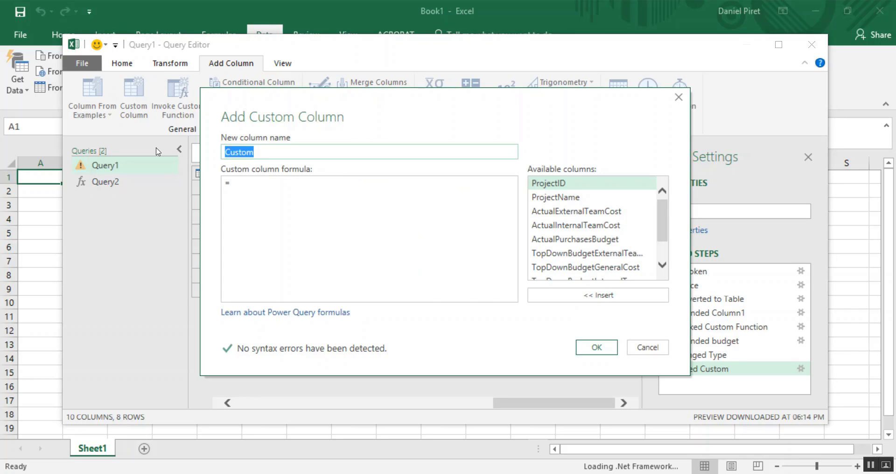
text(Actual)
double_click(587, 212)
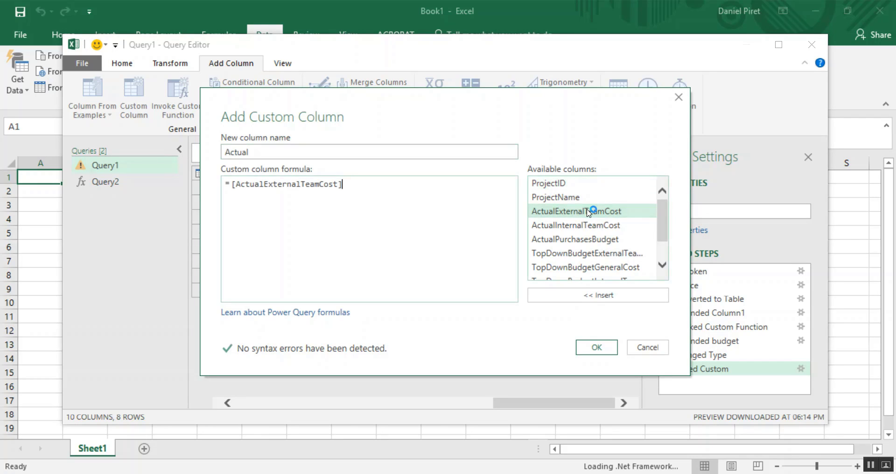
text(+)
double_click(591, 226)
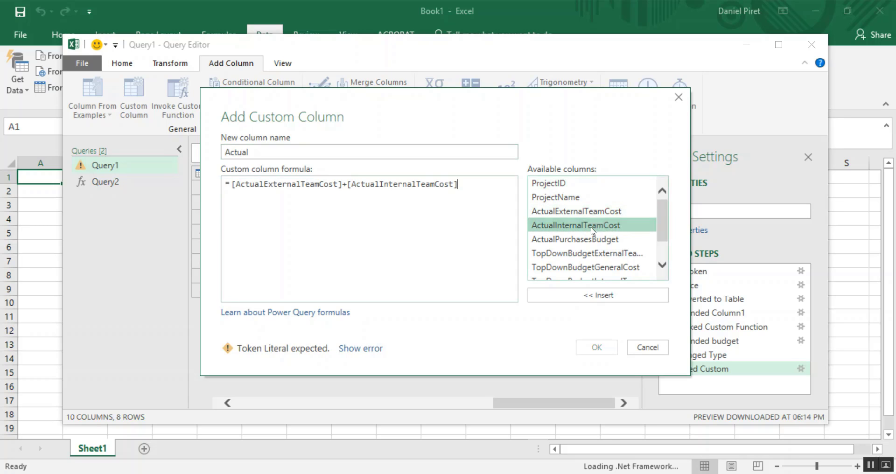
text(+)
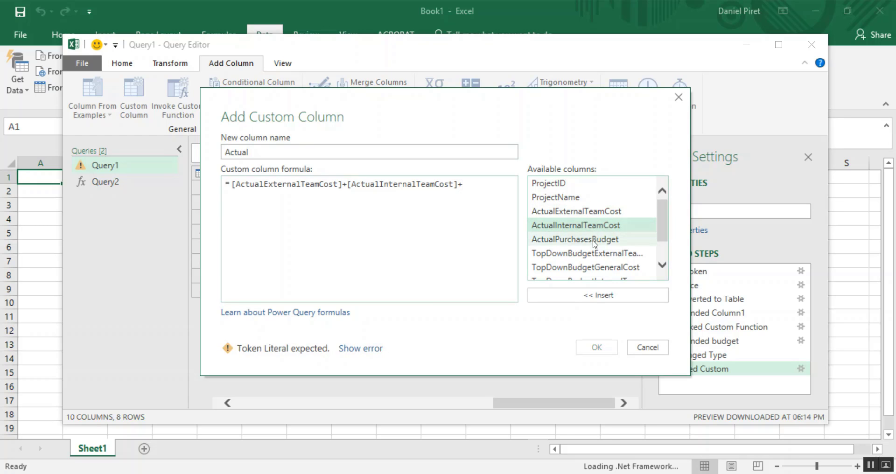
double_click(594, 239)
click(602, 348)
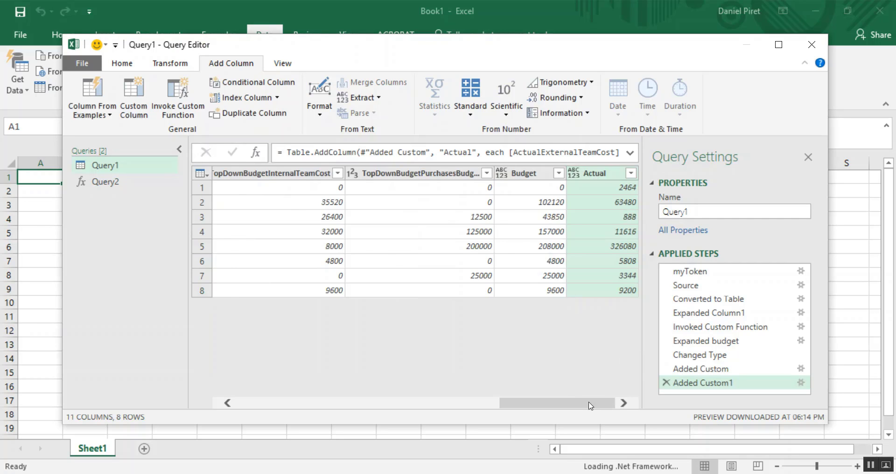
Close the query editor and load Query1 into a new worksheet, leaving only the loaded table in view
drag(593, 403, 225, 401)
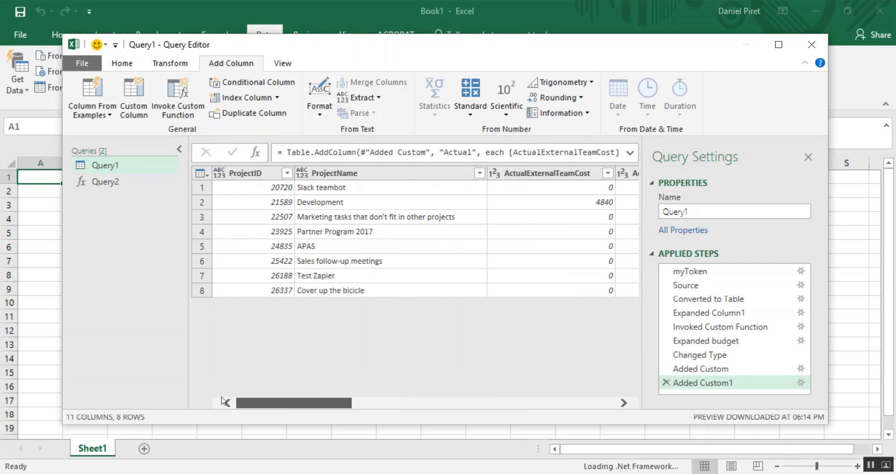
click(121, 63)
click(74, 90)
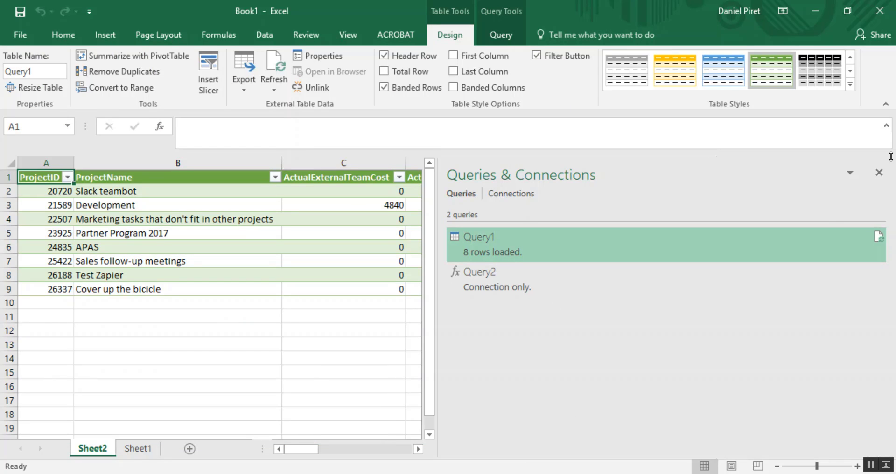
click(880, 174)
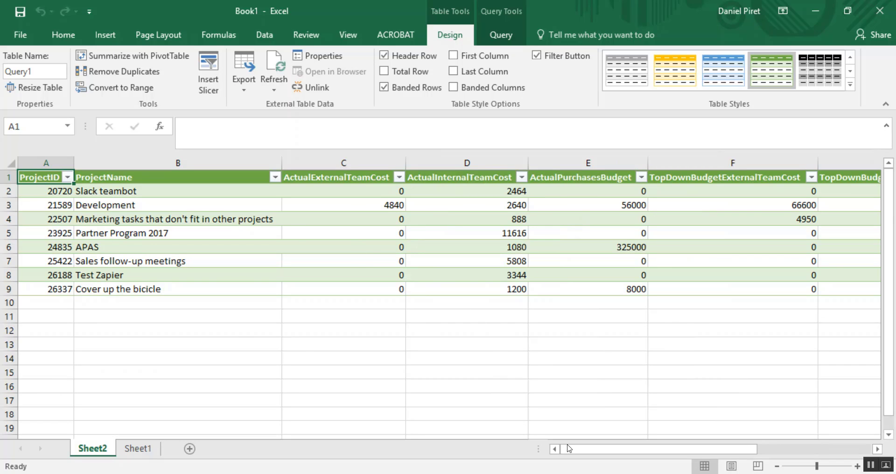
mouse_move(568, 449)
mouse_down()
mouse_move(588, 450)
mouse_move(576, 454)
mouse_up()
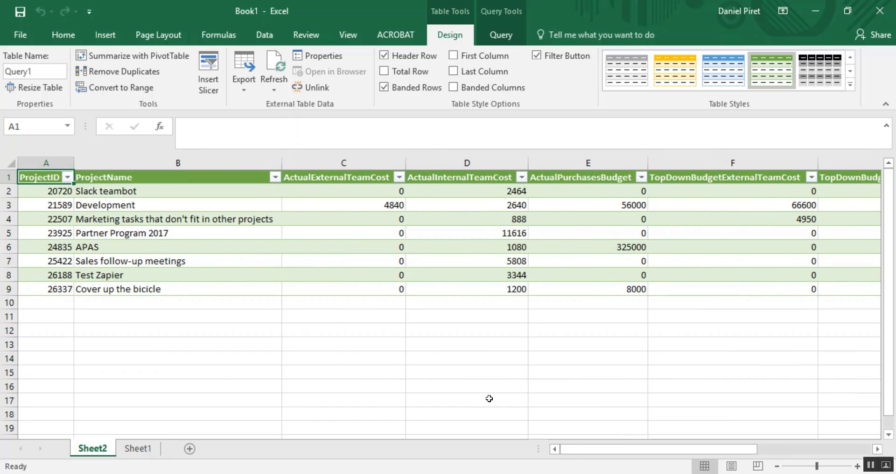
Insert a PivotChart in Sheet1 at cell A1, using the workbook connection Query - Query1 as external data source
click(135, 448)
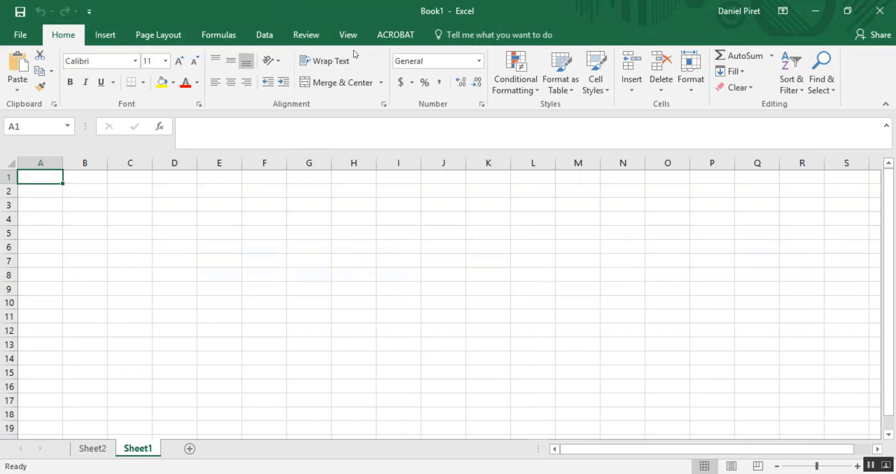
click(106, 36)
click(478, 74)
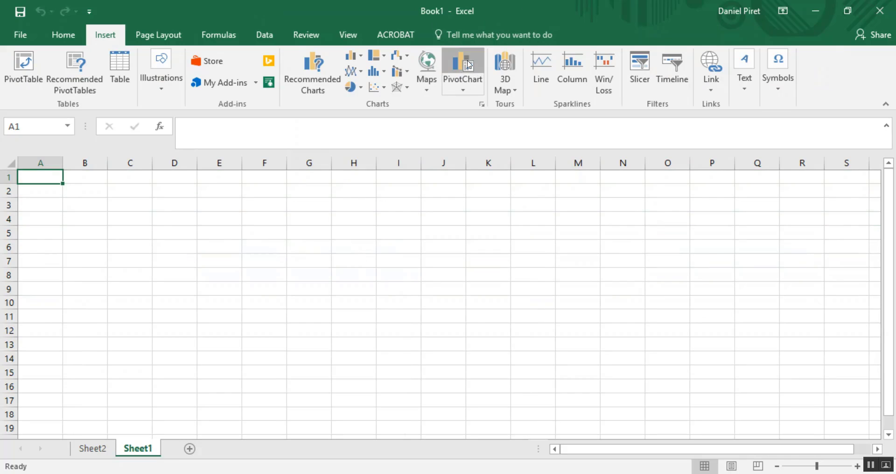
click(325, 174)
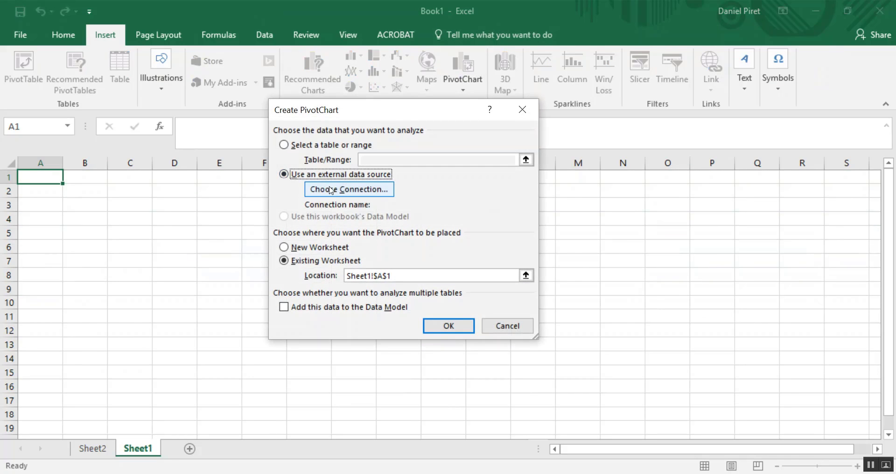
click(330, 189)
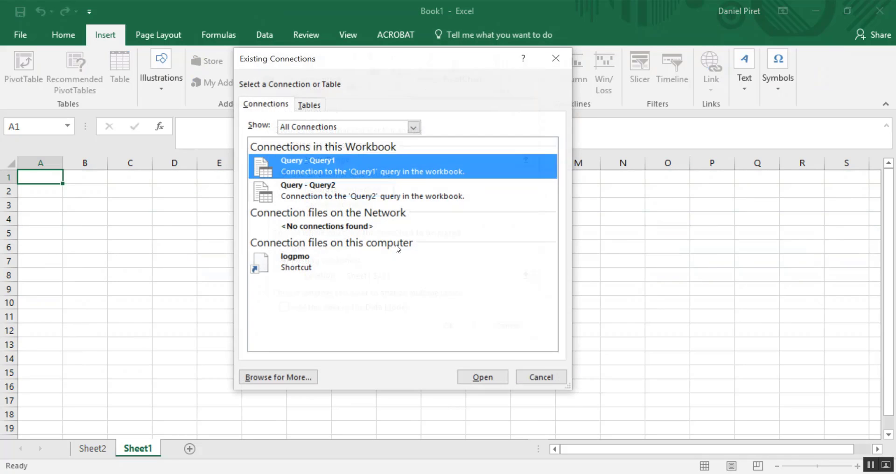
click(484, 378)
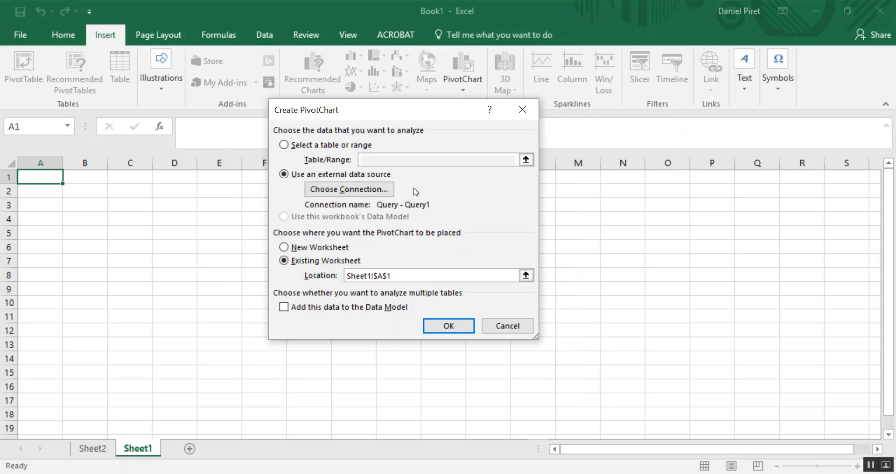
click(465, 331)
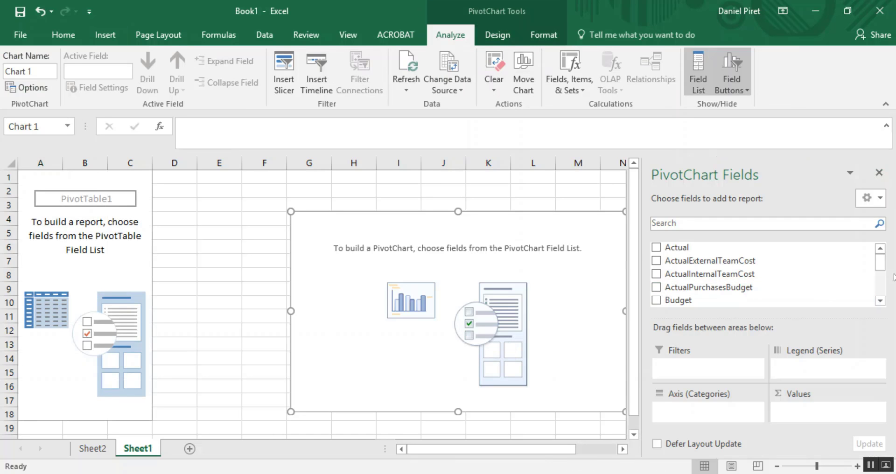
Put ProjectName on the PivotChart's category axis, add Actual and Budget as summed values, and close the field list
scroll(880, 264, down, 3)
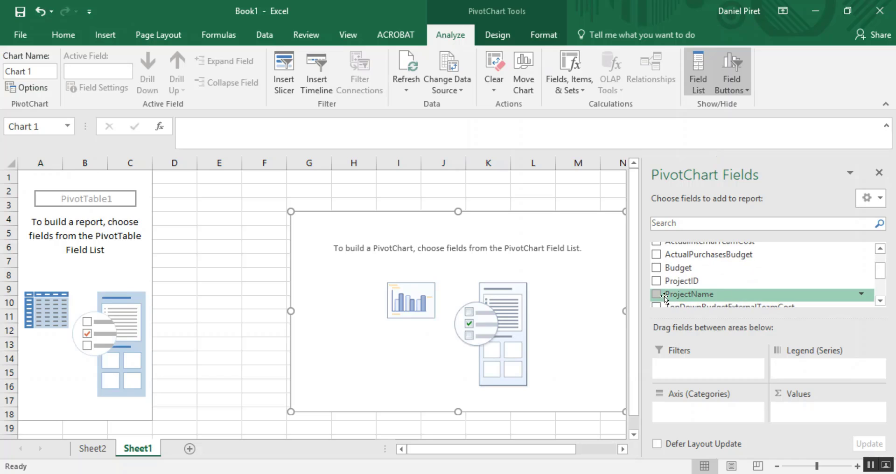
drag(664, 297, 714, 409)
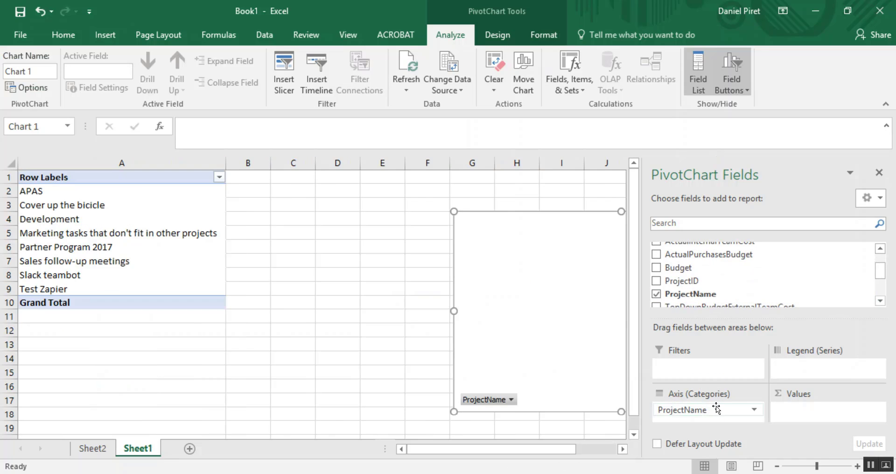
scroll(690, 280, up, 3)
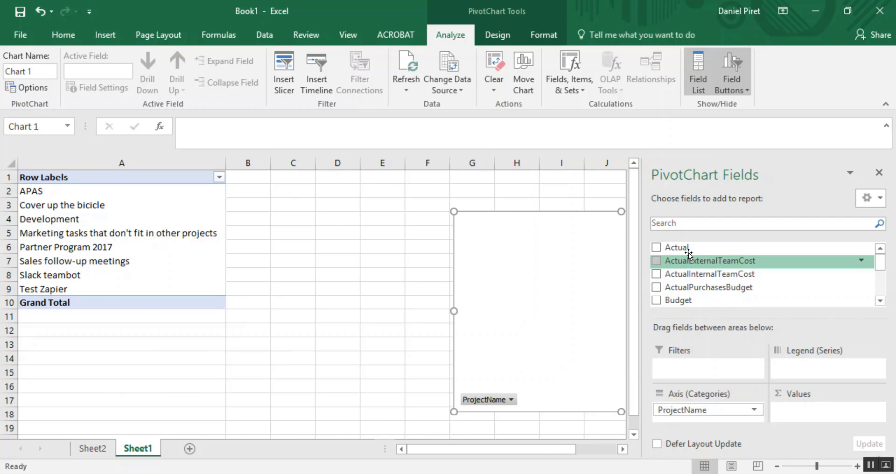
drag(679, 250, 814, 411)
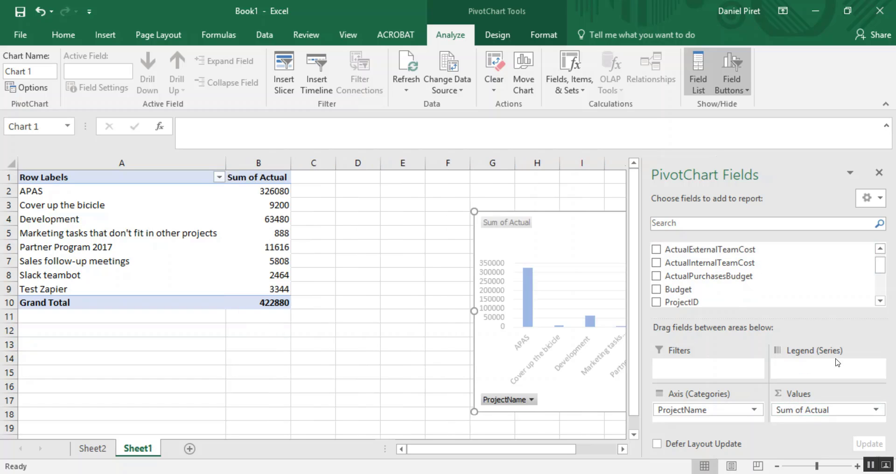
drag(707, 289, 811, 421)
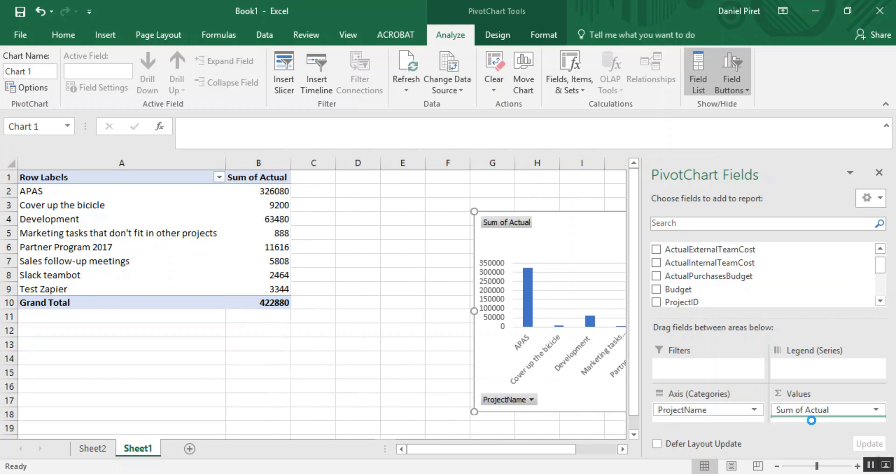
click(879, 172)
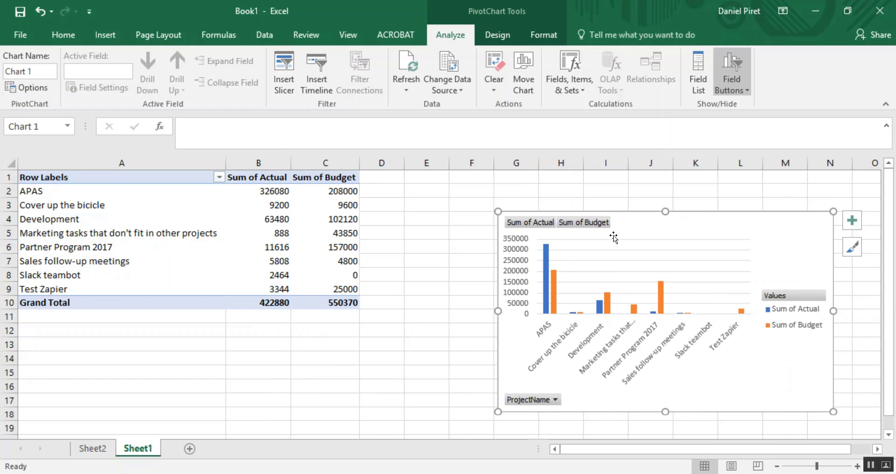
Move the whole PivotChart directly beside the pivot table, with its upper-left corner at the start of cell D1
drag(613, 237, 614, 214)
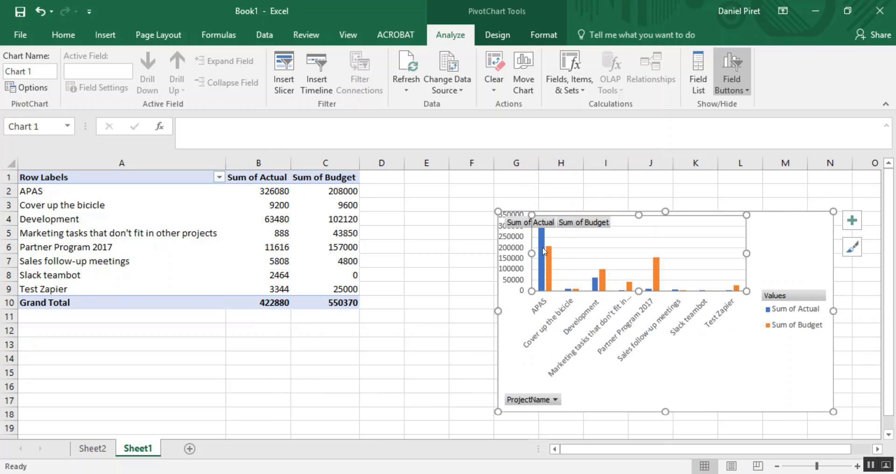
drag(544, 252, 549, 275)
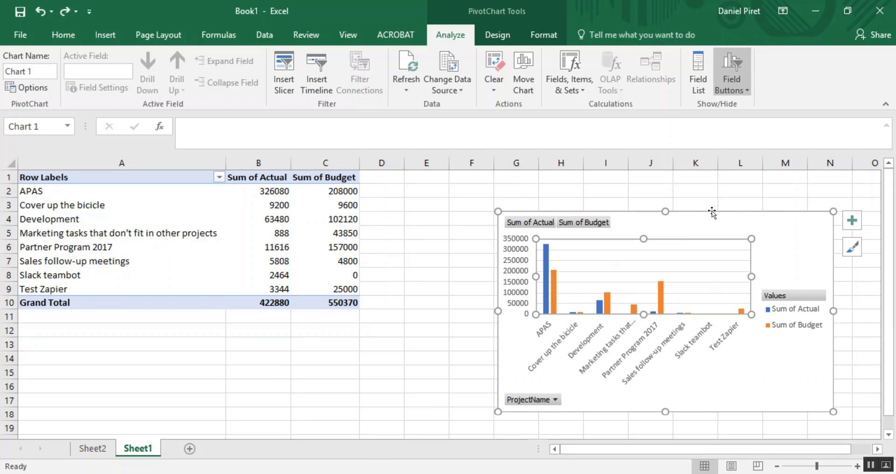
drag(712, 212, 581, 174)
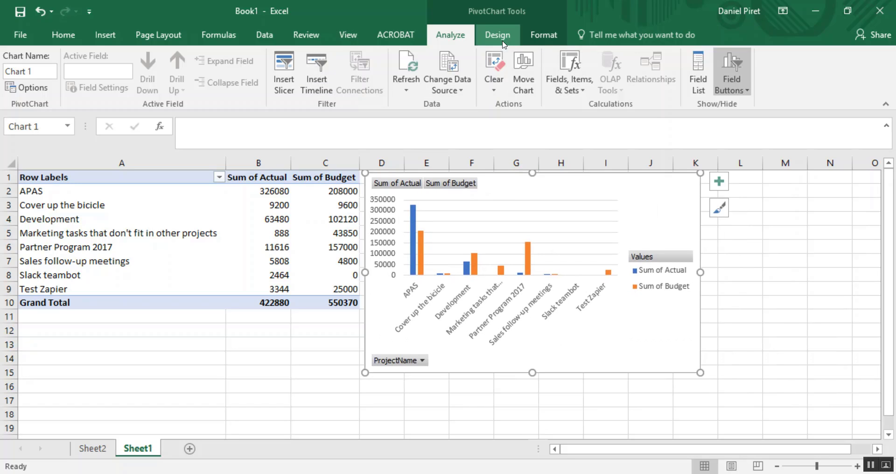
Change the PivotChart's type to Clustered Bar and enlarge the chart so it extends to about column M, row 18
click(542, 36)
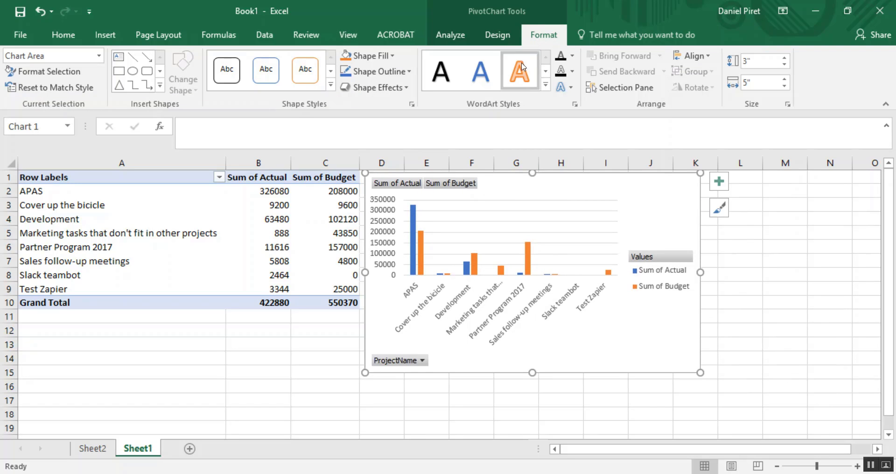
click(498, 36)
click(738, 89)
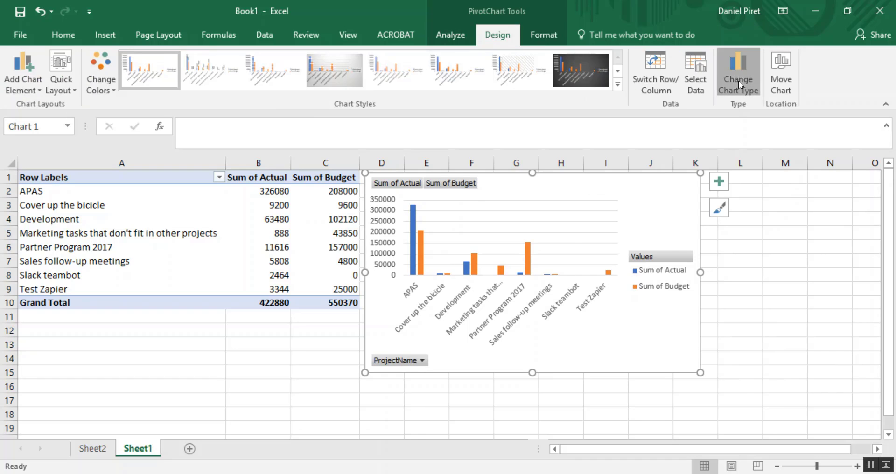
click(269, 169)
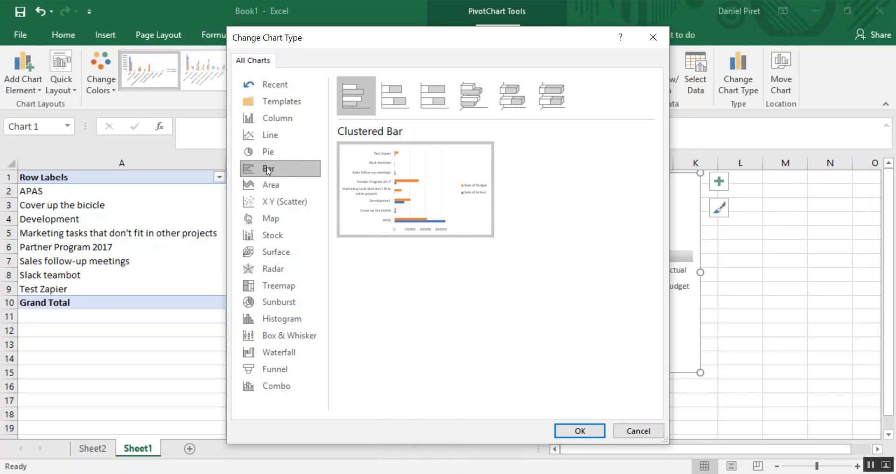
click(576, 429)
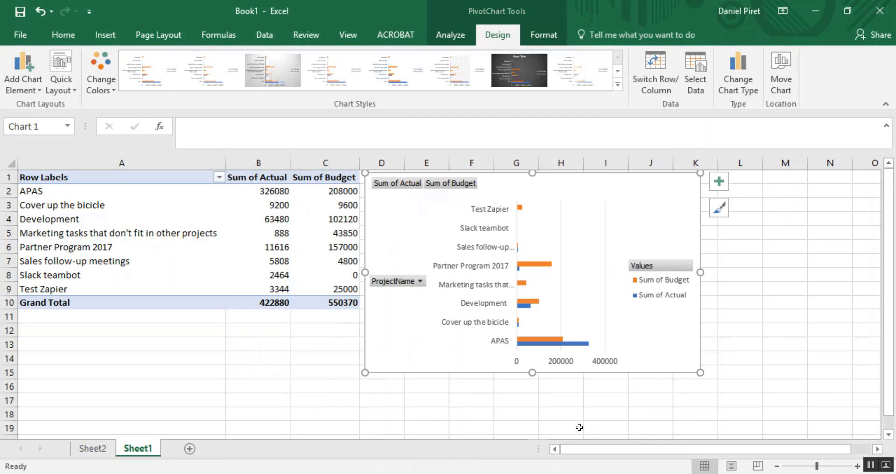
mouse_move(700, 372)
mouse_down()
mouse_move(714, 390)
mouse_move(794, 426)
mouse_up()
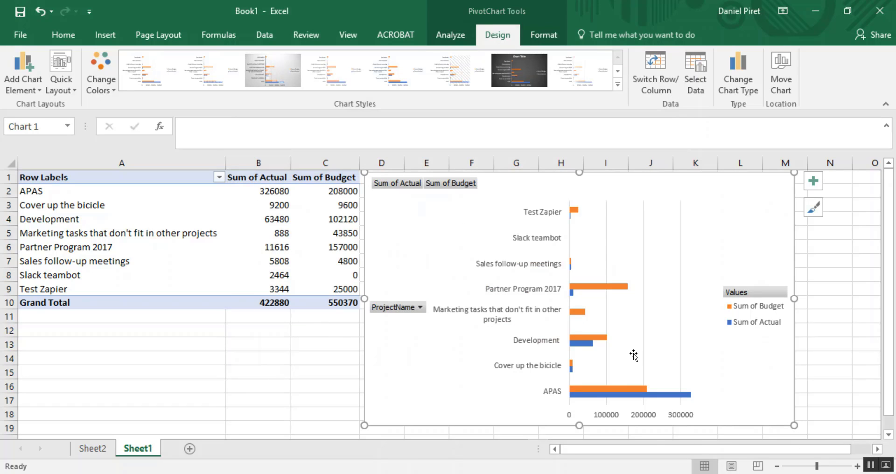